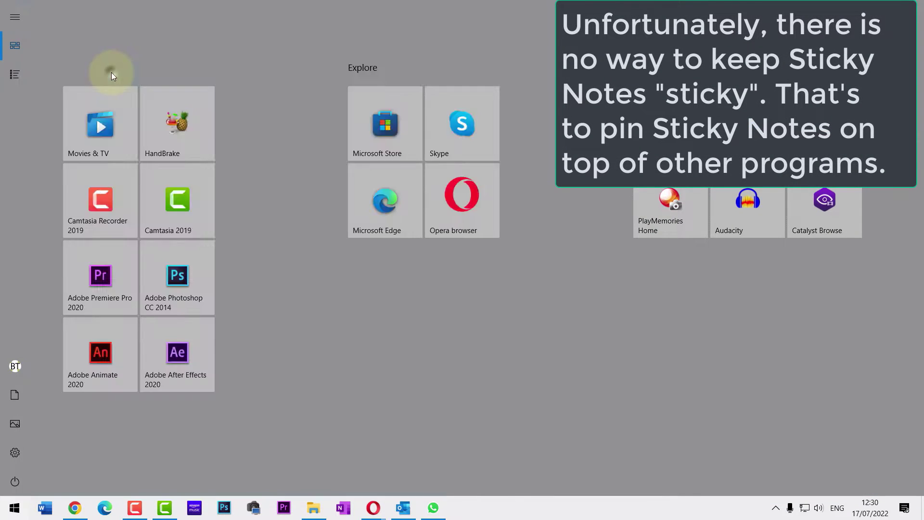
Browse the Sticky Notes list and settings, then launch OneNote from the Start search
{"action": "left_click", "coordinate": [260, 157]}
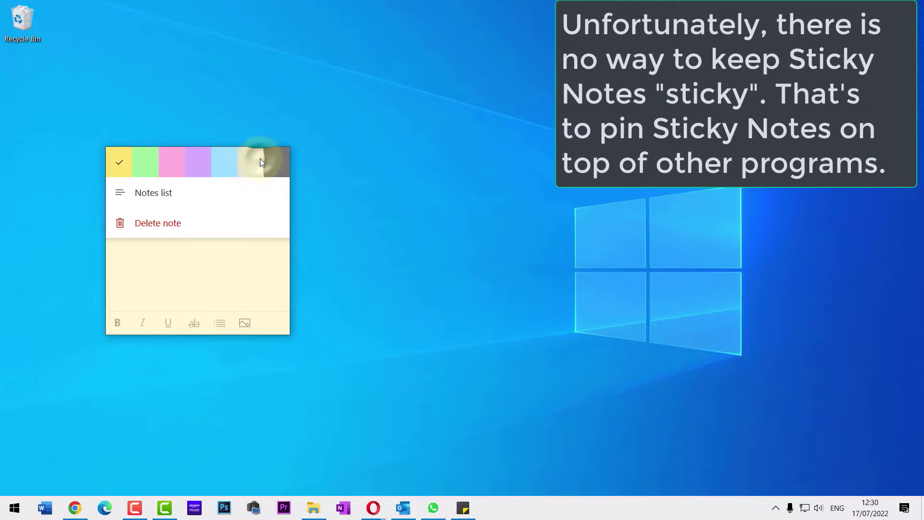
{"action": "left_click", "coordinate": [193, 193]}
{"action": "left_click", "coordinate": [499, 92]}
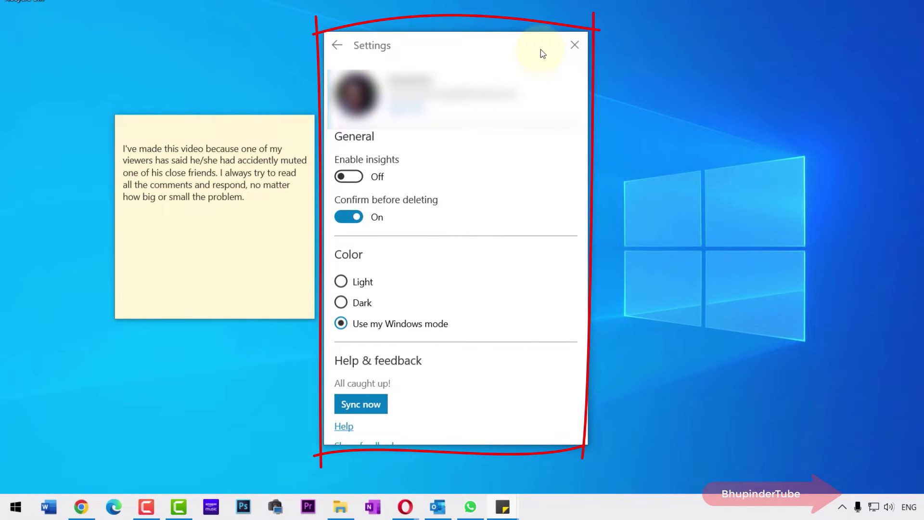
{"action": "left_click", "coordinate": [336, 45]}
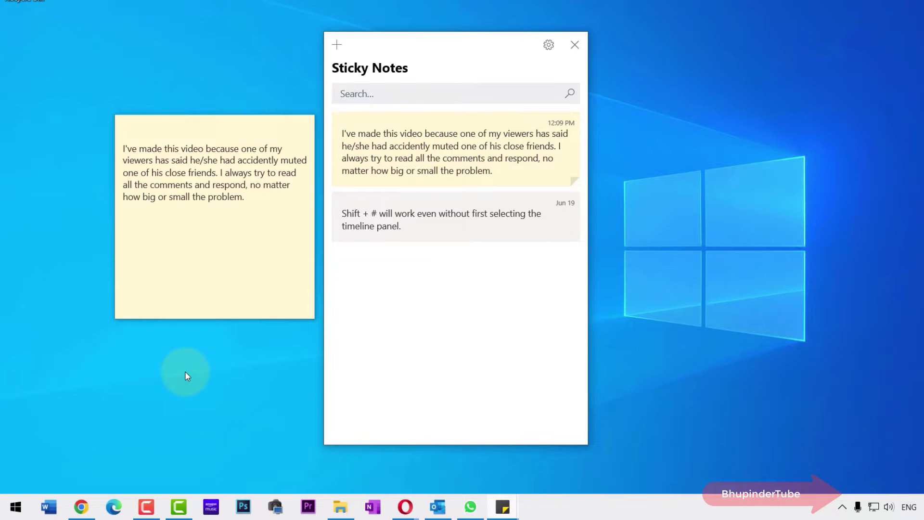
{"action": "left_click", "coordinate": [14, 508]}
{"action": "type", "text": "one"}
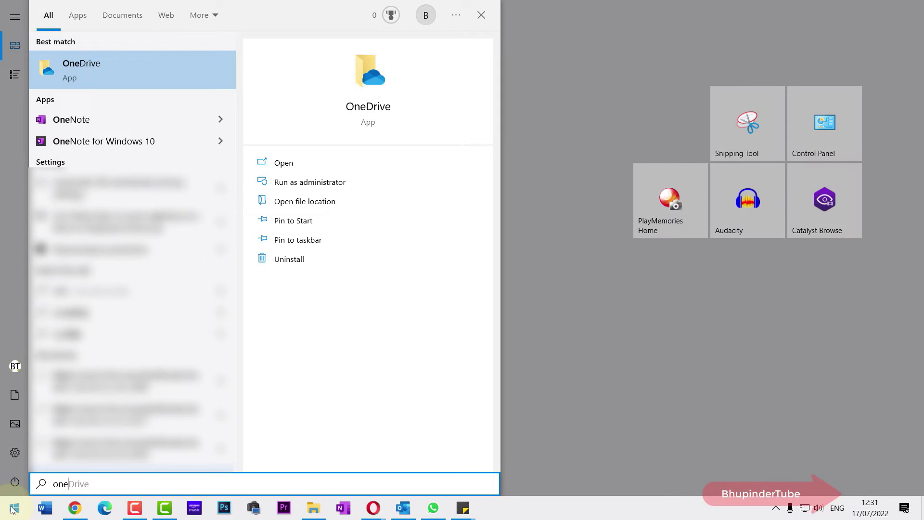
{"action": "type", "text": "note"}
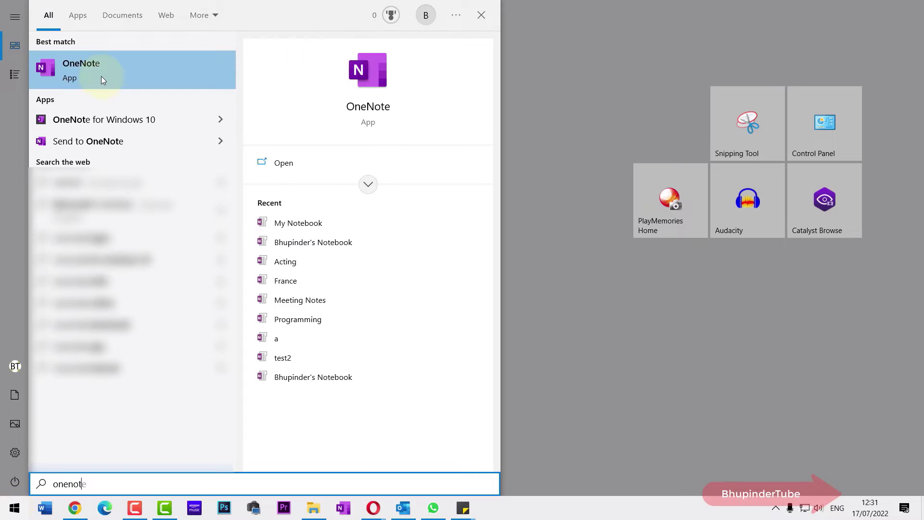
{"action": "left_click", "coordinate": [101, 75]}
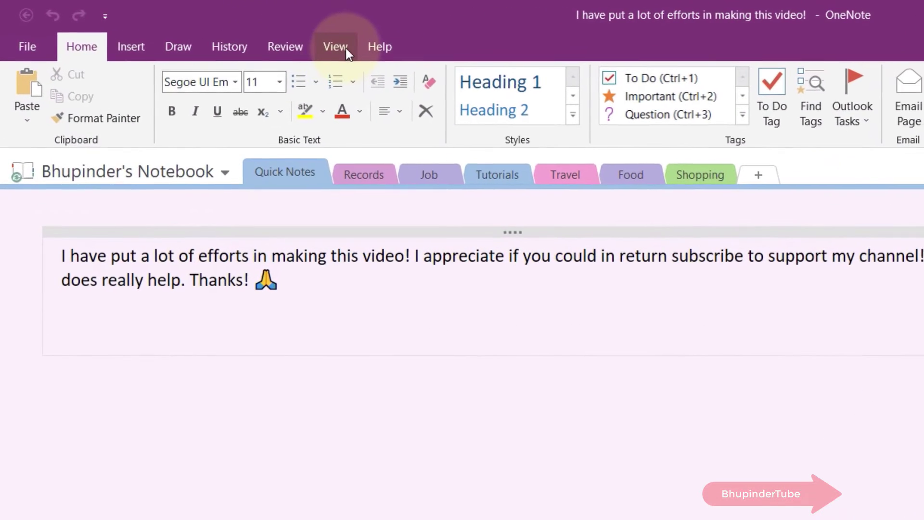
Open a blank Quick Note window from OneNote's View options
{"action": "left_click", "coordinate": [336, 46]}
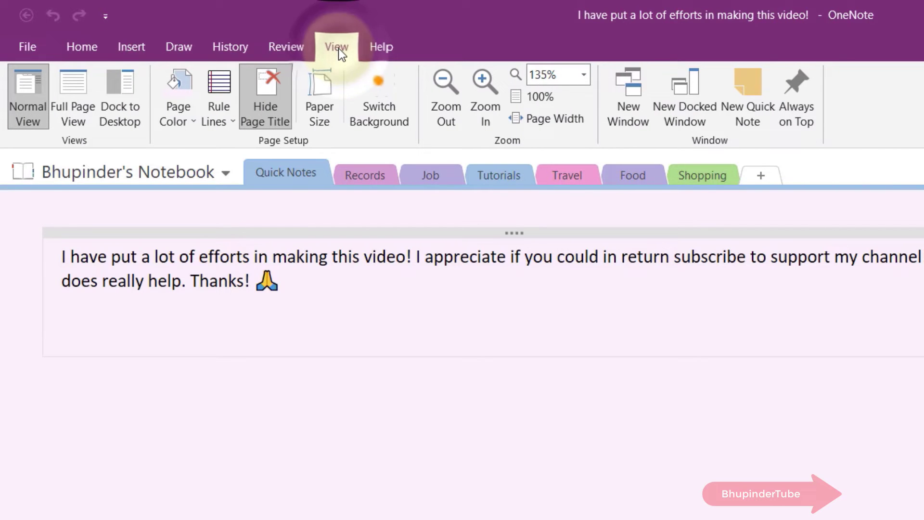
{"action": "left_click", "coordinate": [767, 122]}
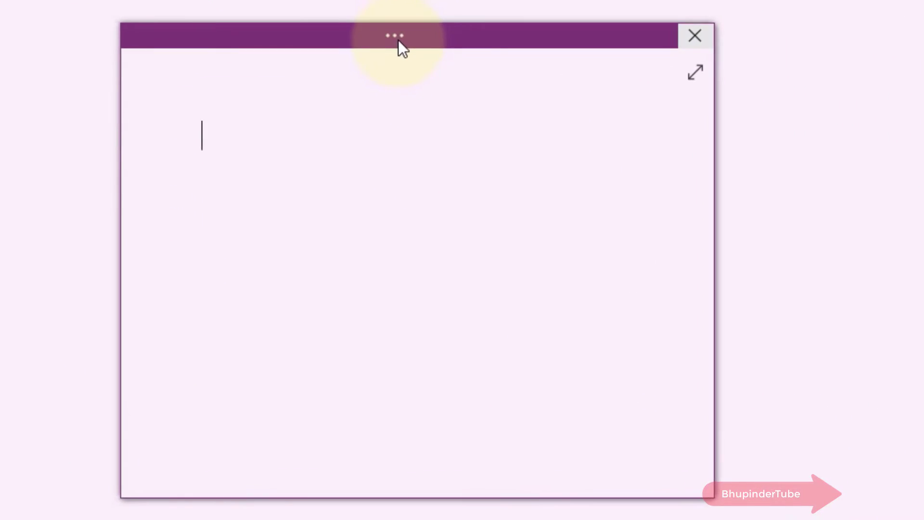
Expand the Quick Note and turn on Always on Top from its View tab
{"action": "left_click", "coordinate": [396, 36]}
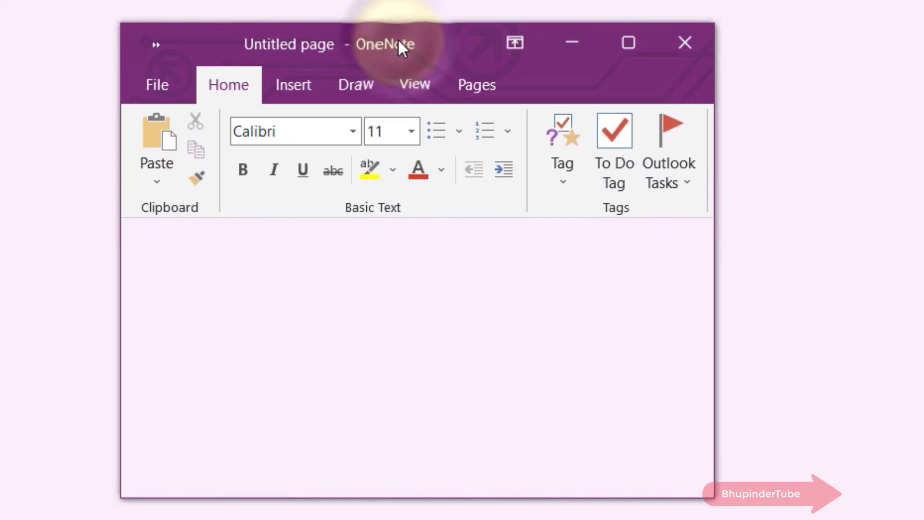
{"action": "left_click", "coordinate": [414, 92]}
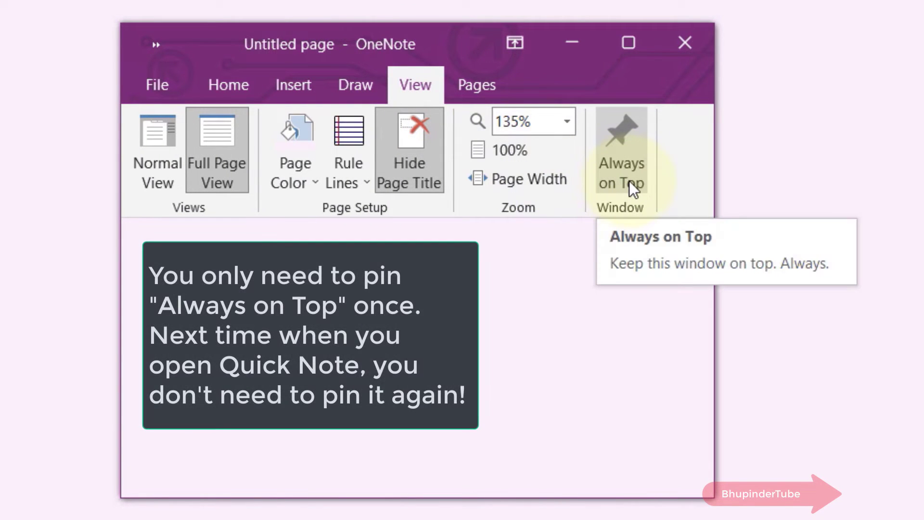
{"action": "left_click", "coordinate": [629, 181]}
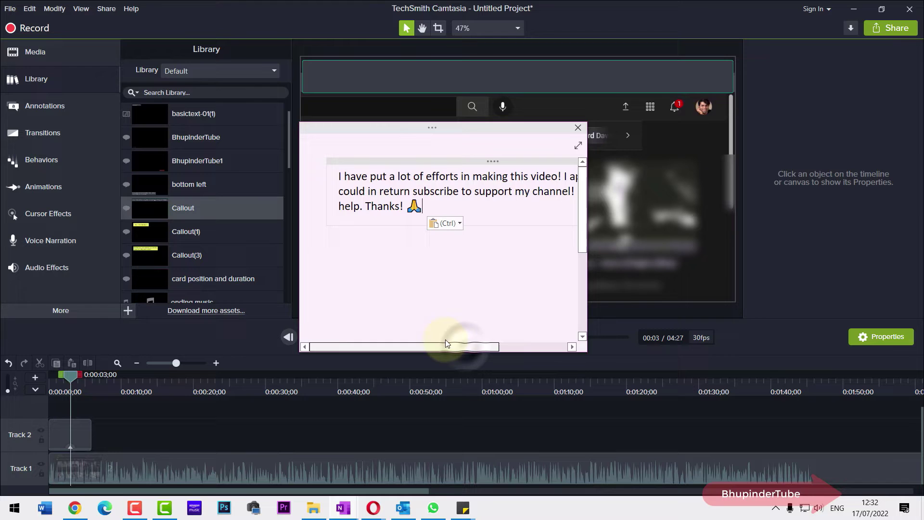
{"action": "left_click_drag", "start_coordinate": [583, 351], "coordinate": [809, 418]}
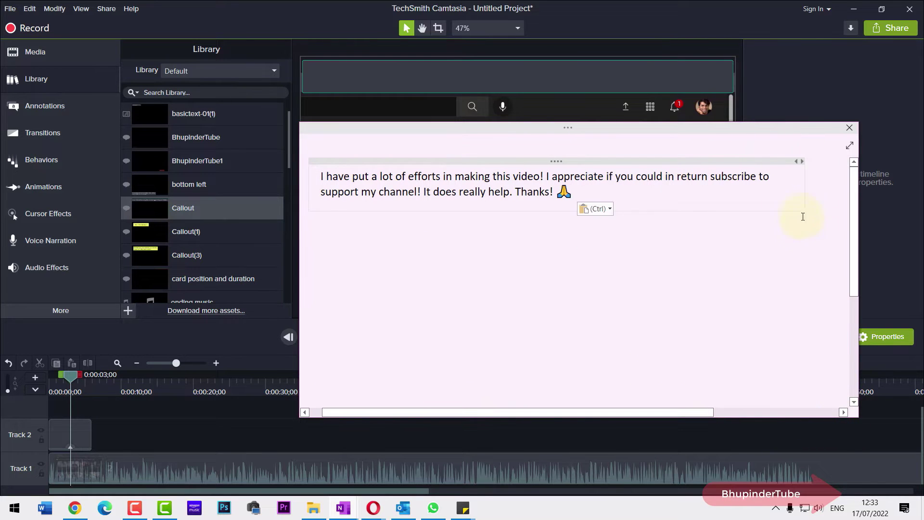
Narrow the Quick Note's text block and window, then close the floating note
{"action": "left_click_drag", "start_coordinate": [804, 200], "coordinate": [725, 220]}
{"action": "left_click_drag", "start_coordinate": [824, 220], "coordinate": [527, 220]}
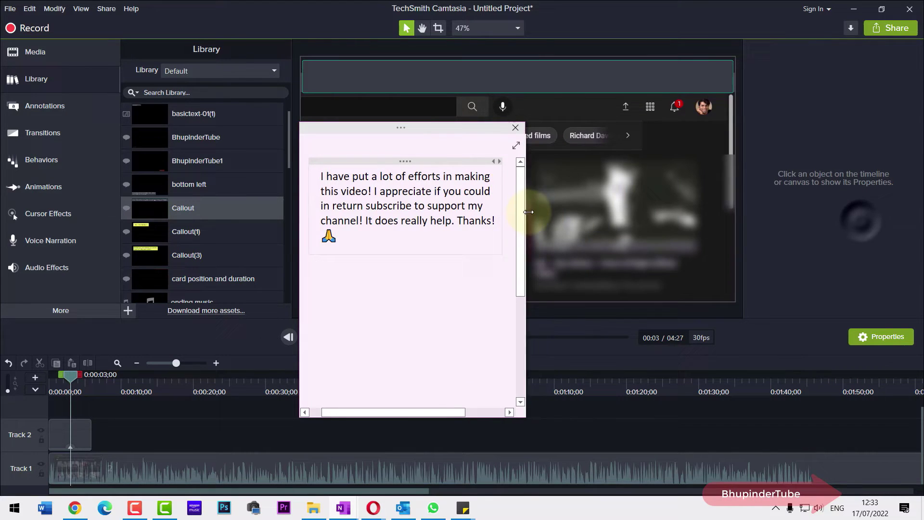
{"action": "type", "text": "Another here"}
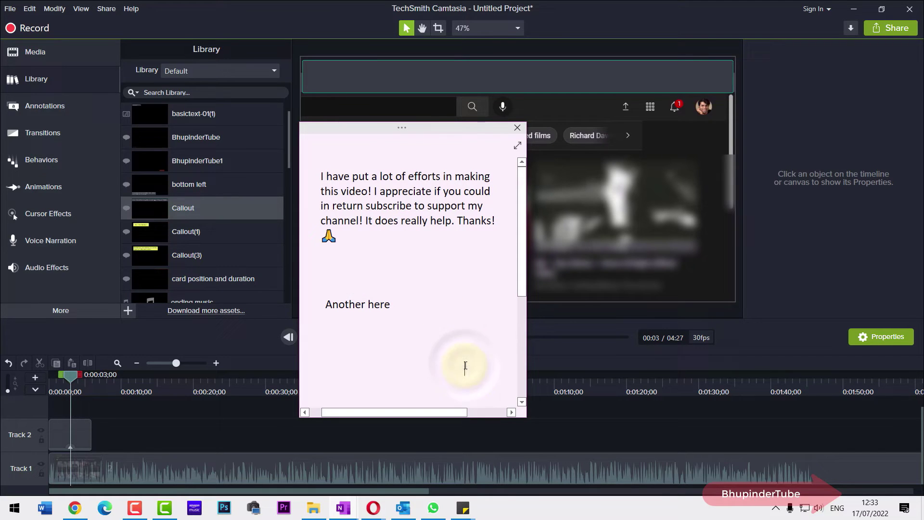
{"action": "left_click", "coordinate": [518, 129]}
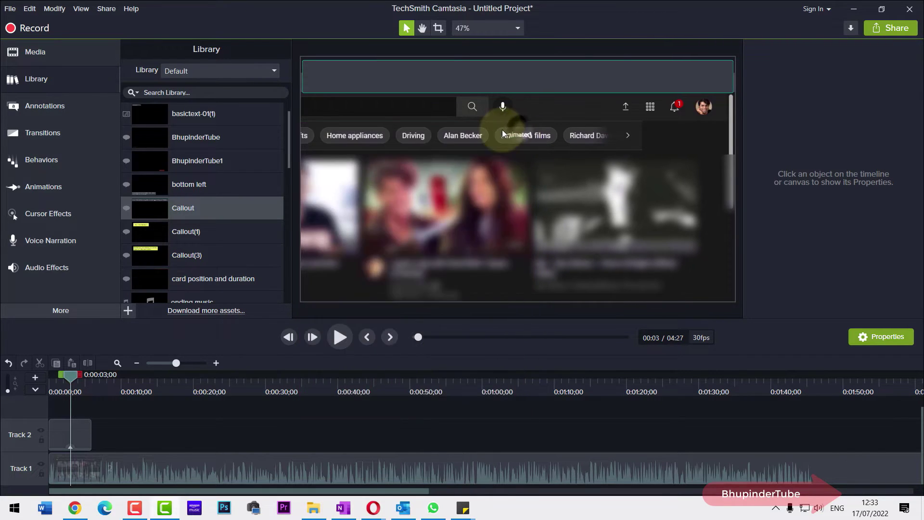
Open a new Quick Note with Ctrl+Shift+M and minimize the main OneNote window
{"action": "left_click", "coordinate": [343, 508]}
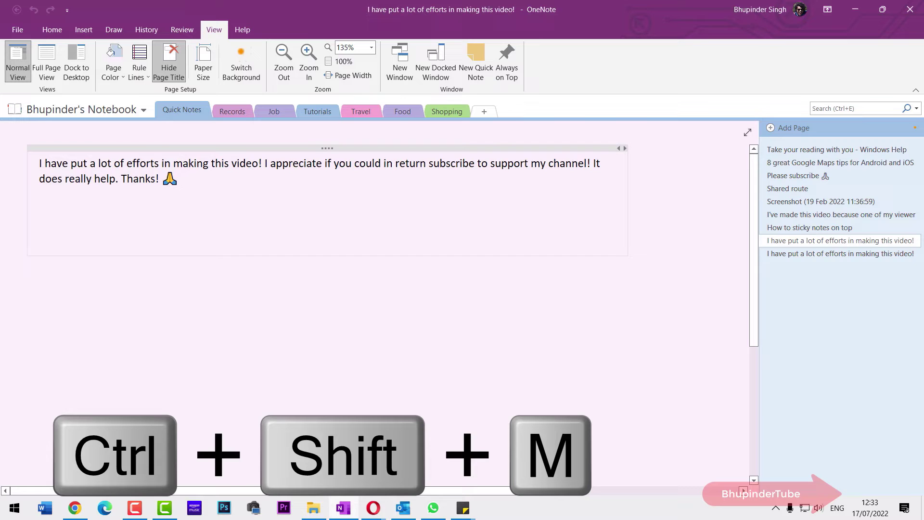
{"action": "key", "text": "ctrl+shift+m"}
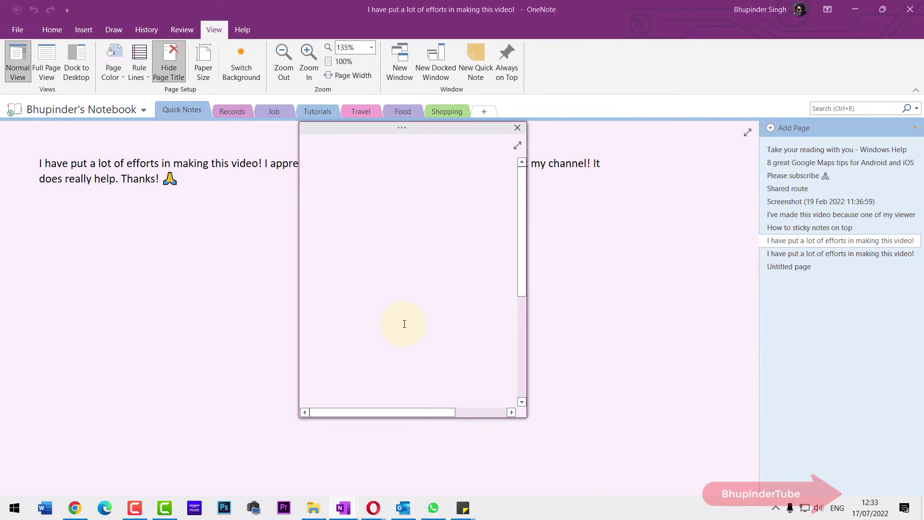
{"action": "left_click", "coordinate": [855, 9]}
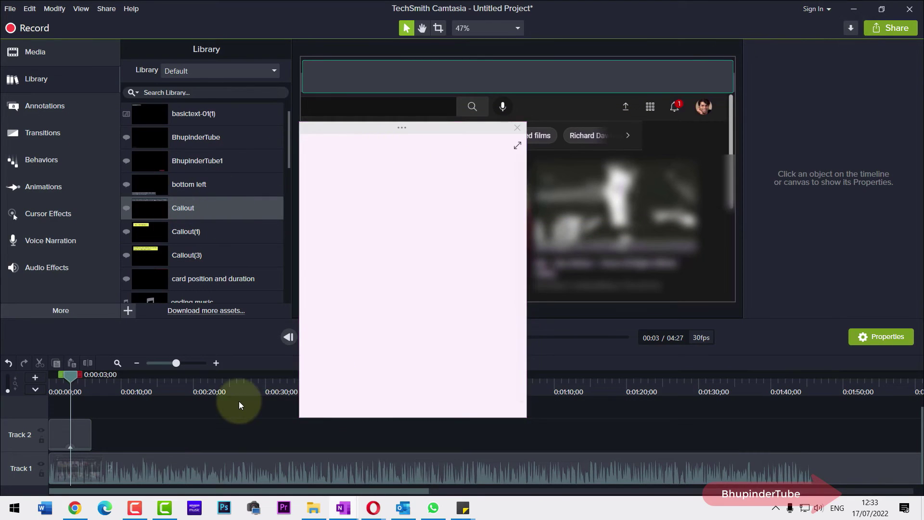
Paste the subscribe message, resize the note into a narrow column, and close the notebook window
{"action": "left_click", "coordinate": [334, 195]}
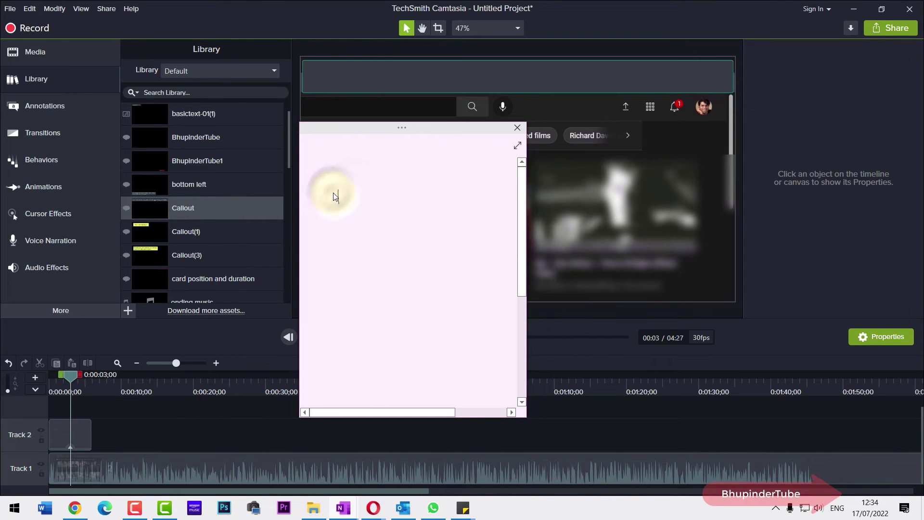
{"action": "key", "text": "ctrl+v"}
{"action": "left_click_drag", "start_coordinate": [522, 252], "coordinate": [876, 240]}
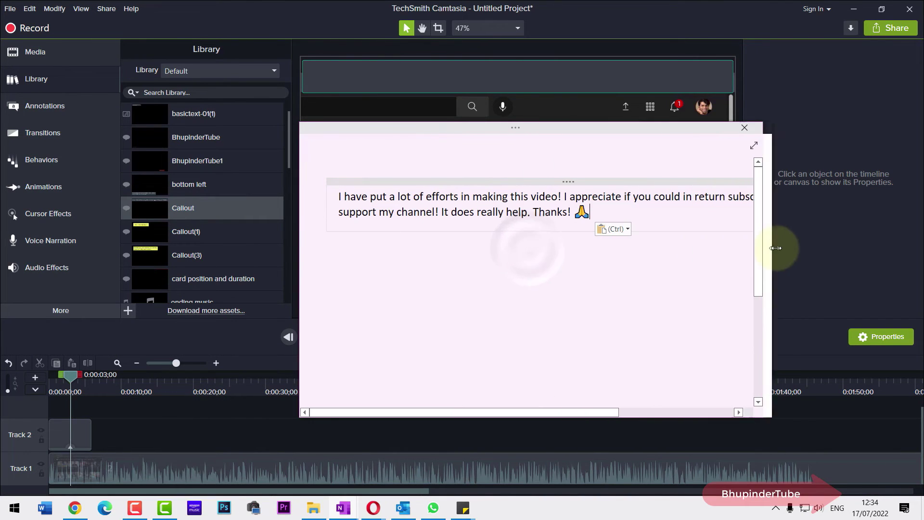
{"action": "left_click_drag", "start_coordinate": [841, 215], "coordinate": [476, 216]}
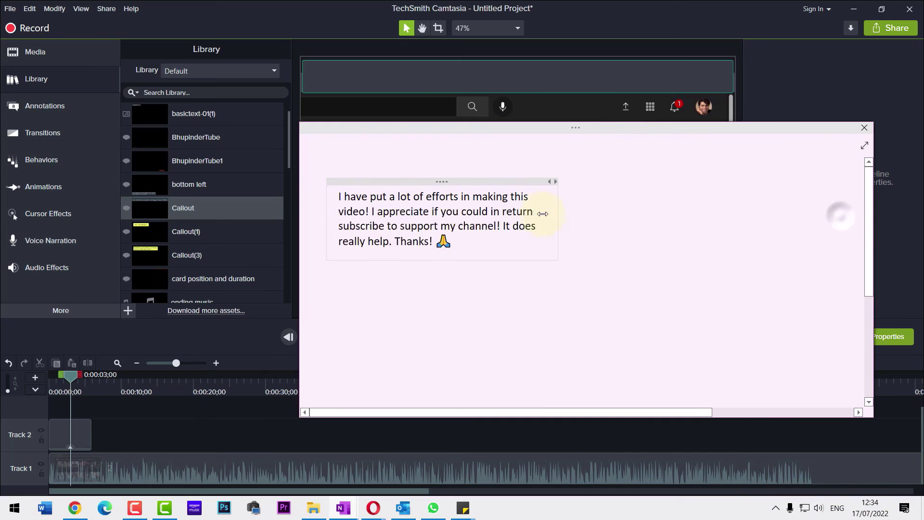
{"action": "left_click_drag", "start_coordinate": [864, 225], "coordinate": [504, 225]}
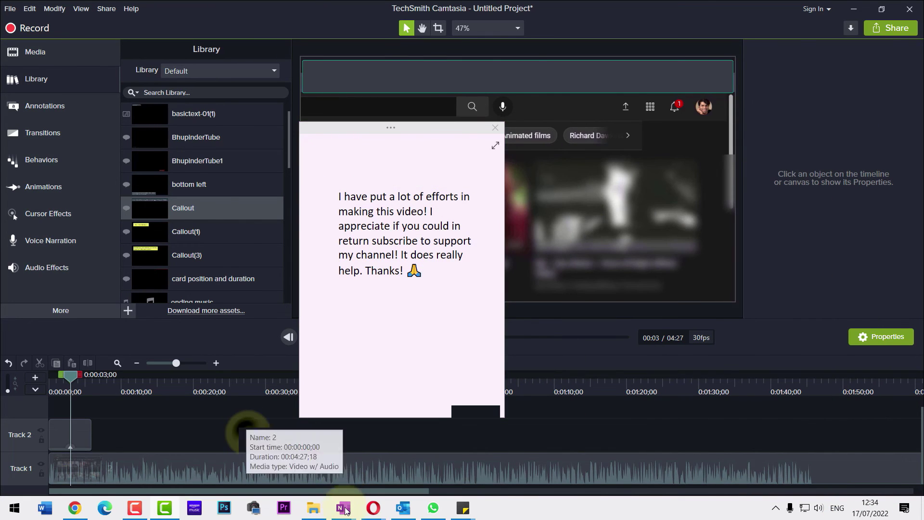
{"action": "mouse_move", "coordinate": [344, 509]}
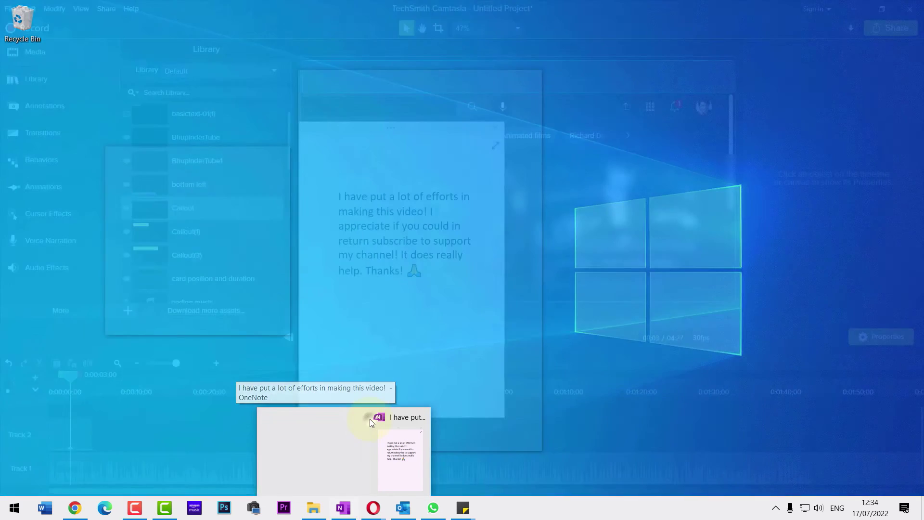
{"action": "left_click", "coordinate": [368, 417]}
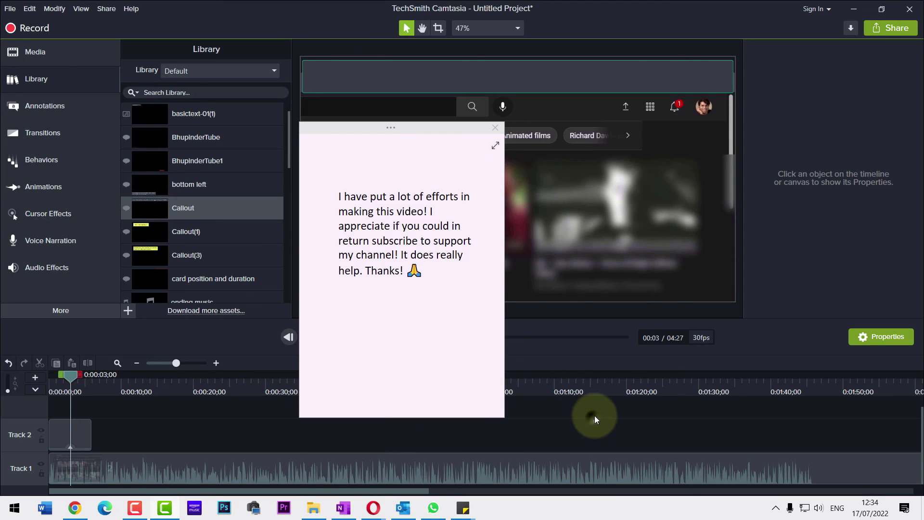